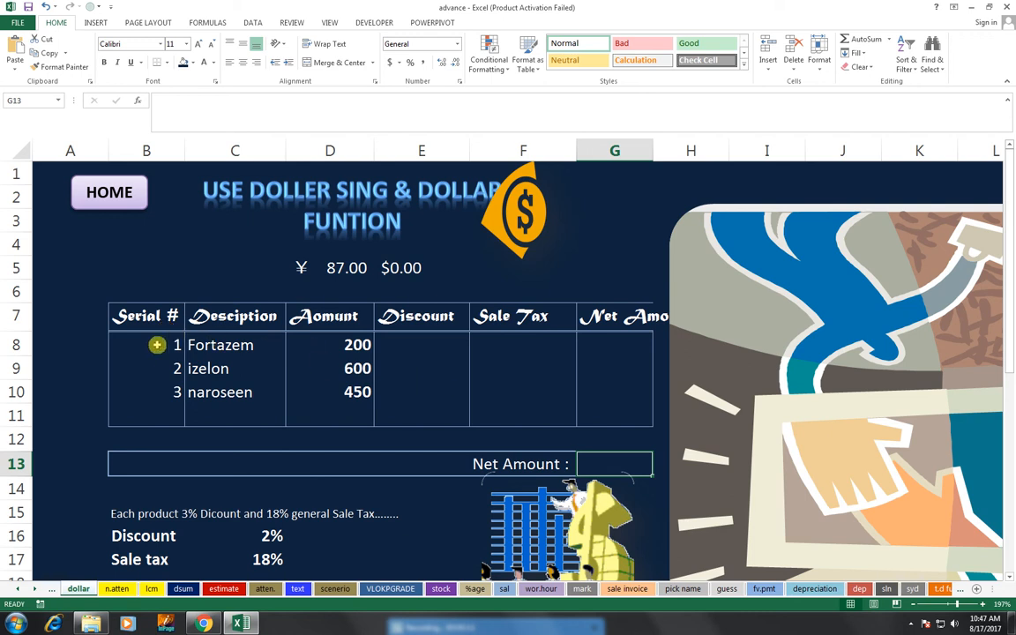
click(159, 321)
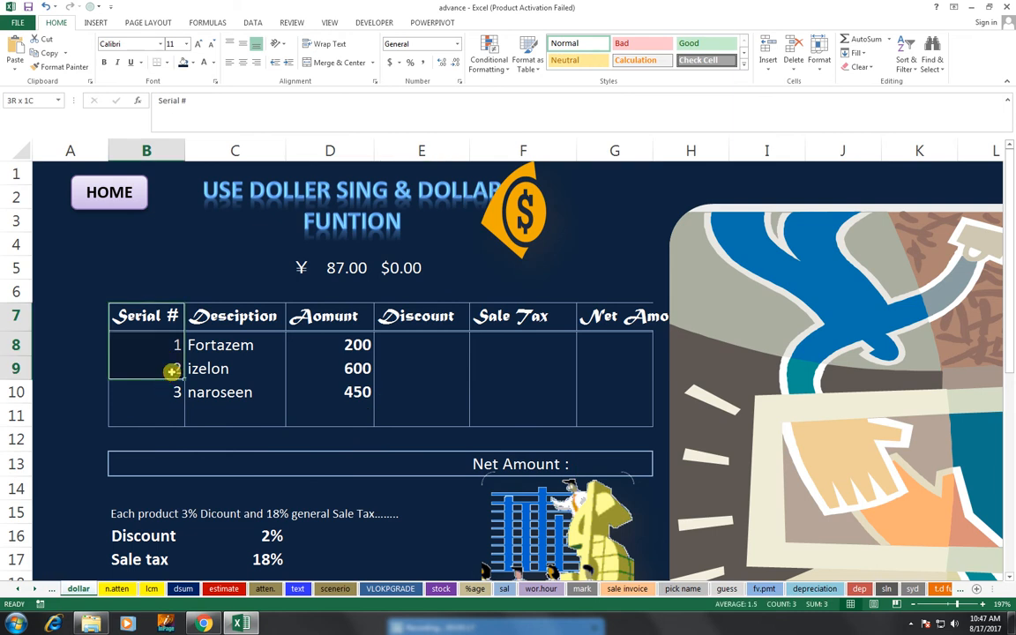
drag(238, 318, 251, 378)
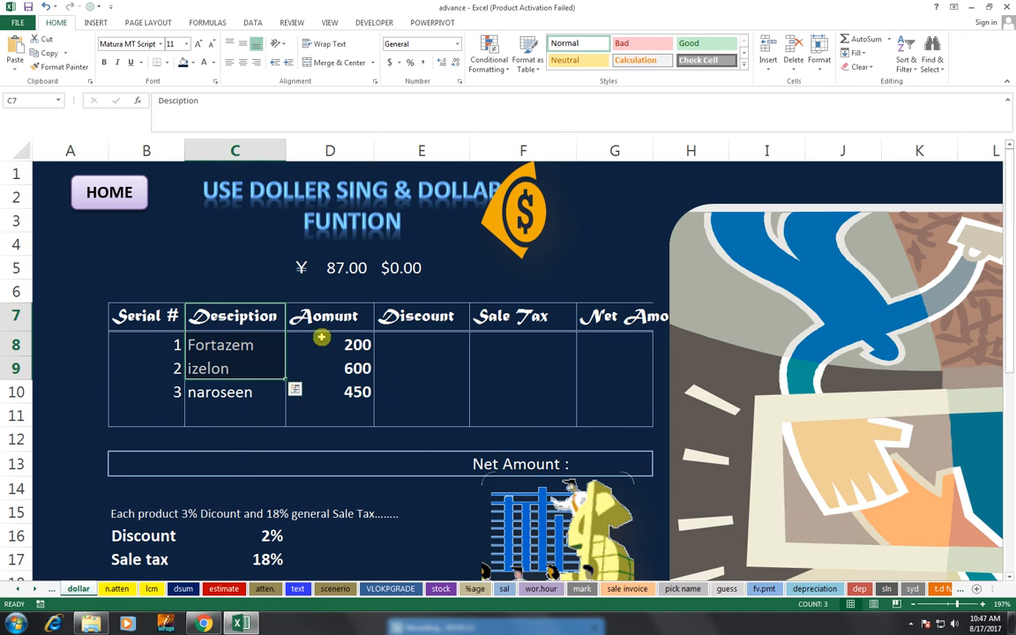
drag(322, 339, 329, 393)
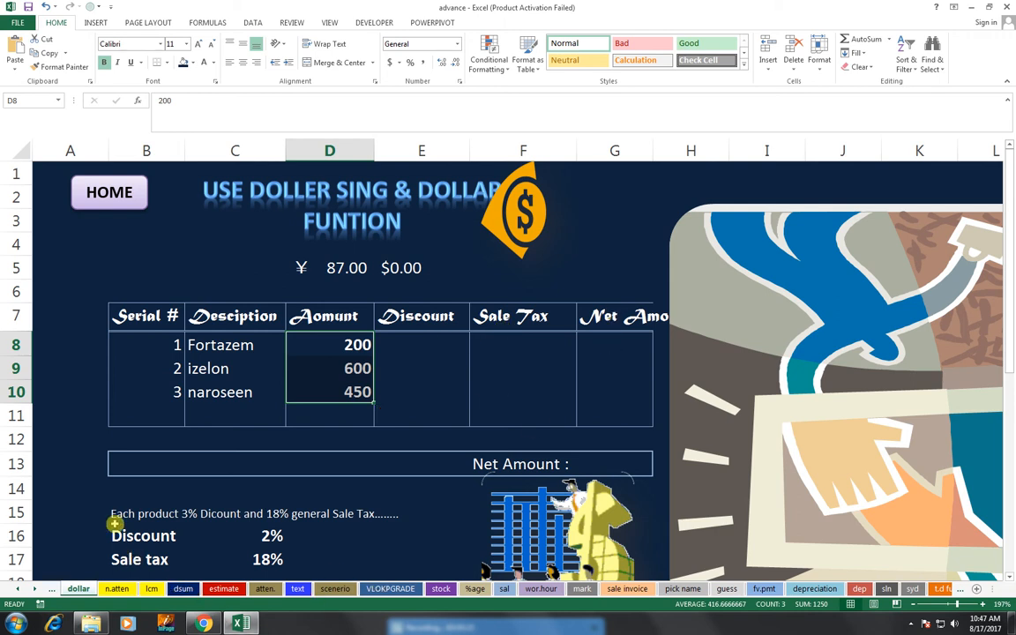
Step: Set the discount rate in cell C16 to 3%
click(252, 539)
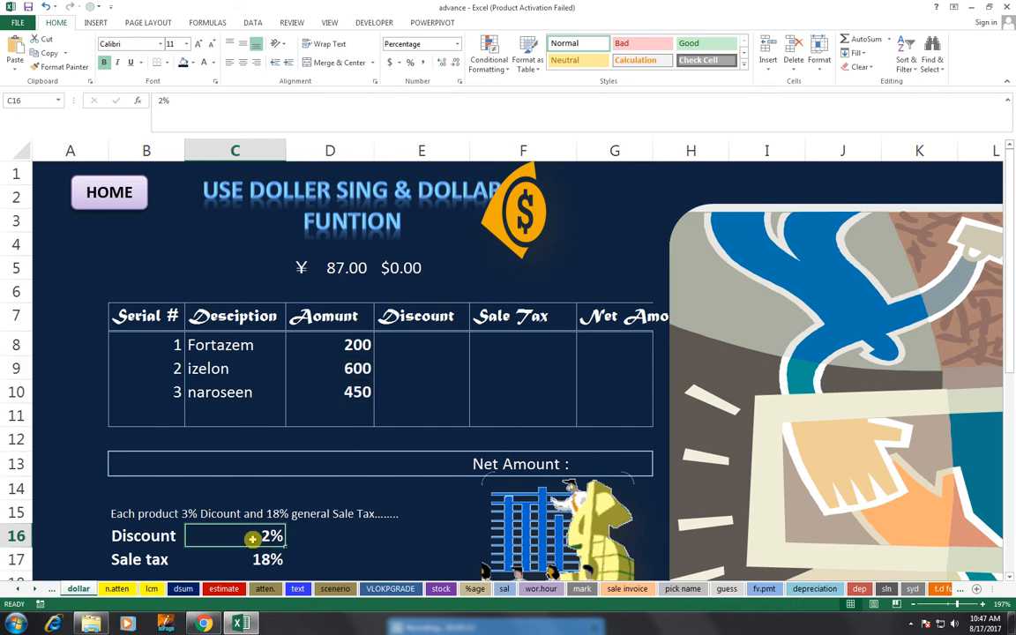
text(3)
key(Return)
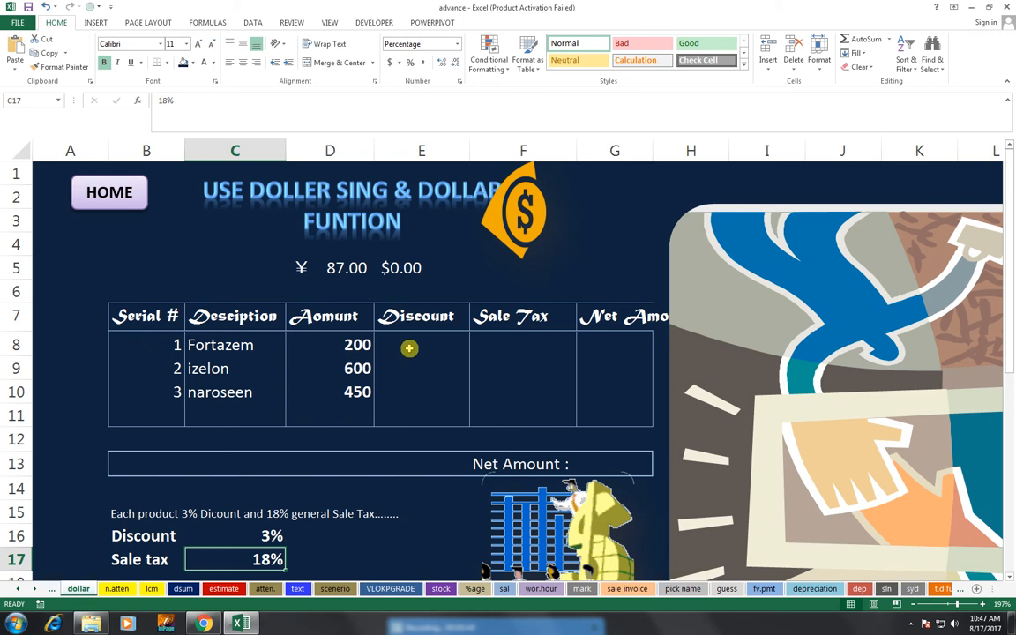
Step: Calculate Fortazem's discount in E8 with =D8*$C$16, keeping the discount rate as an absolute reference
click(409, 349)
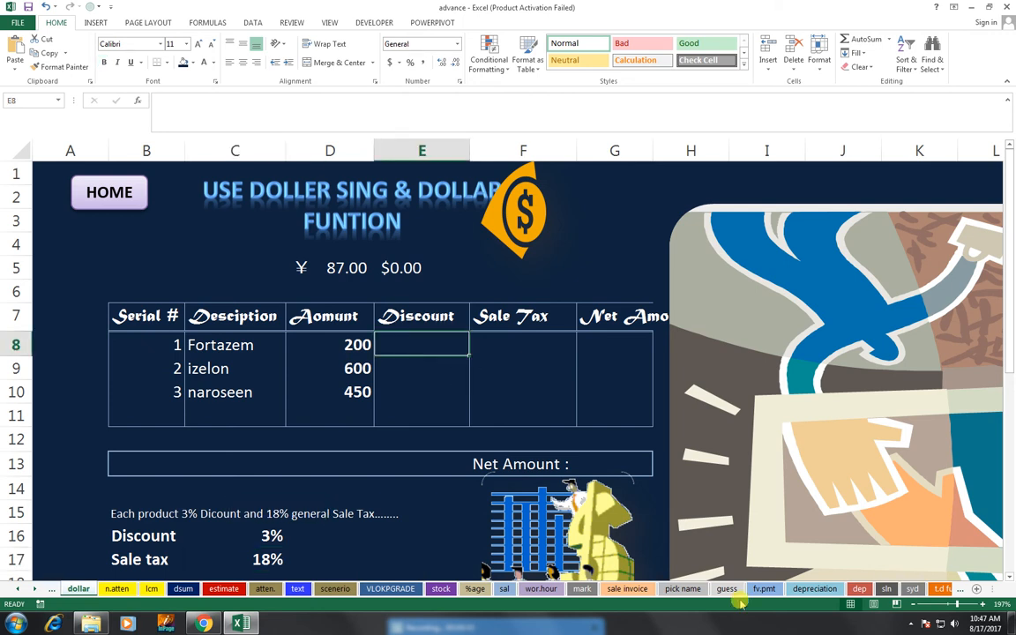
text(=)
key(Left)
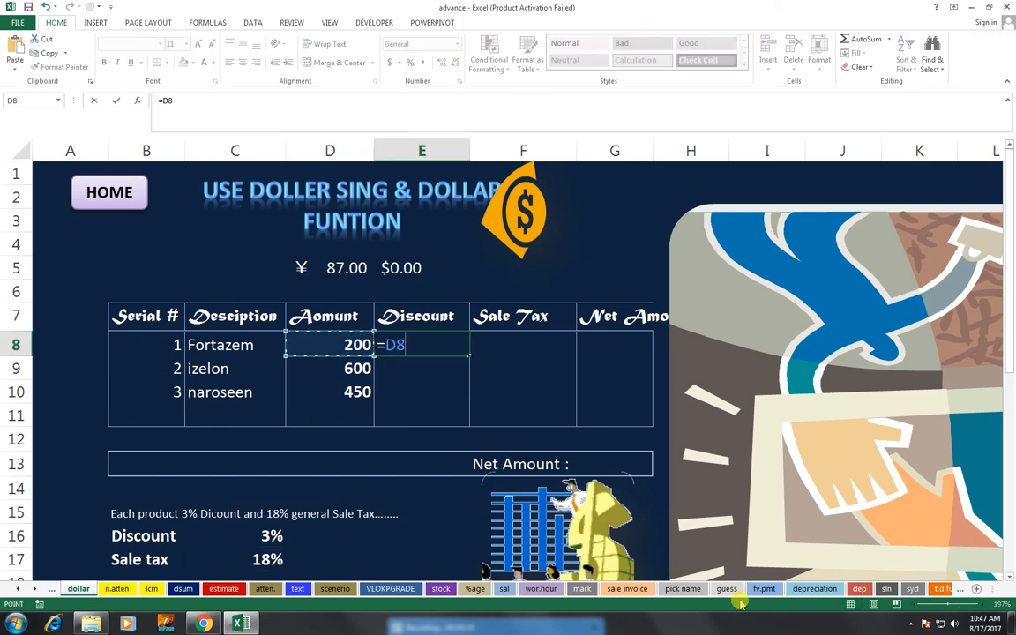
text(*)
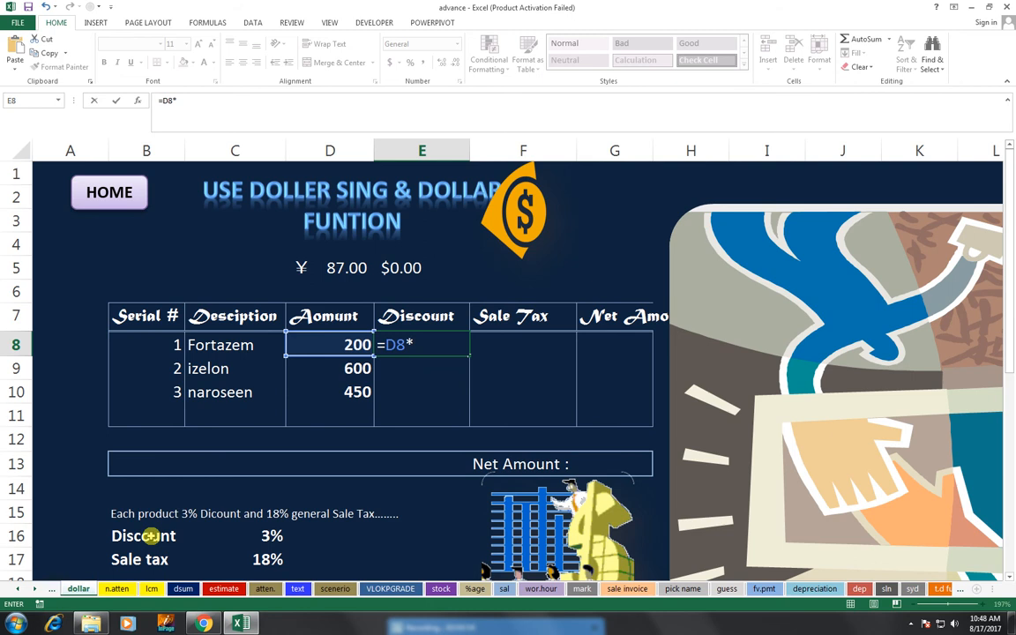
click(245, 528)
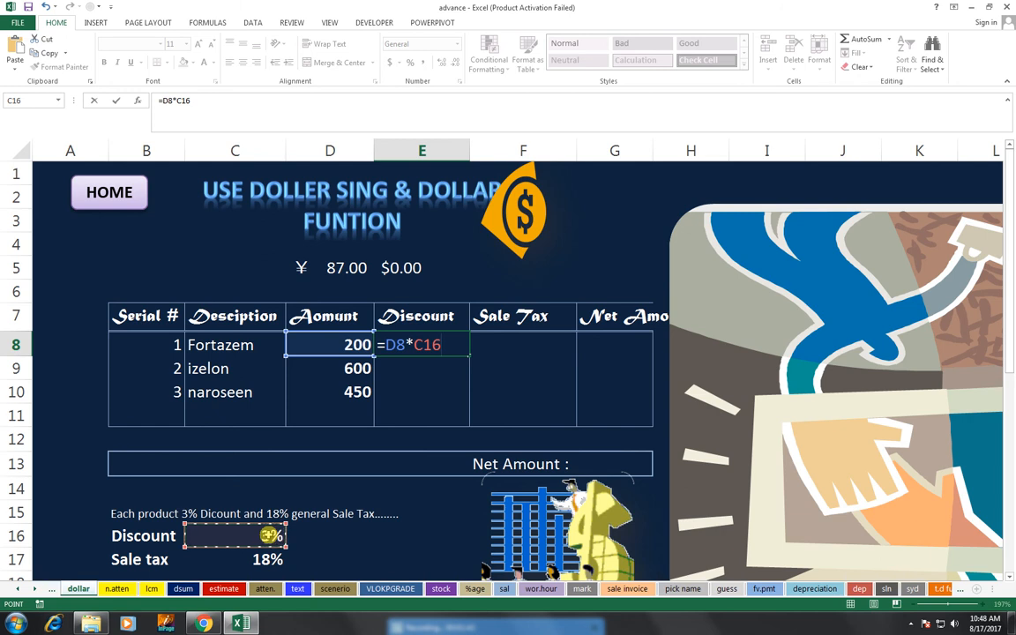
key(F4)
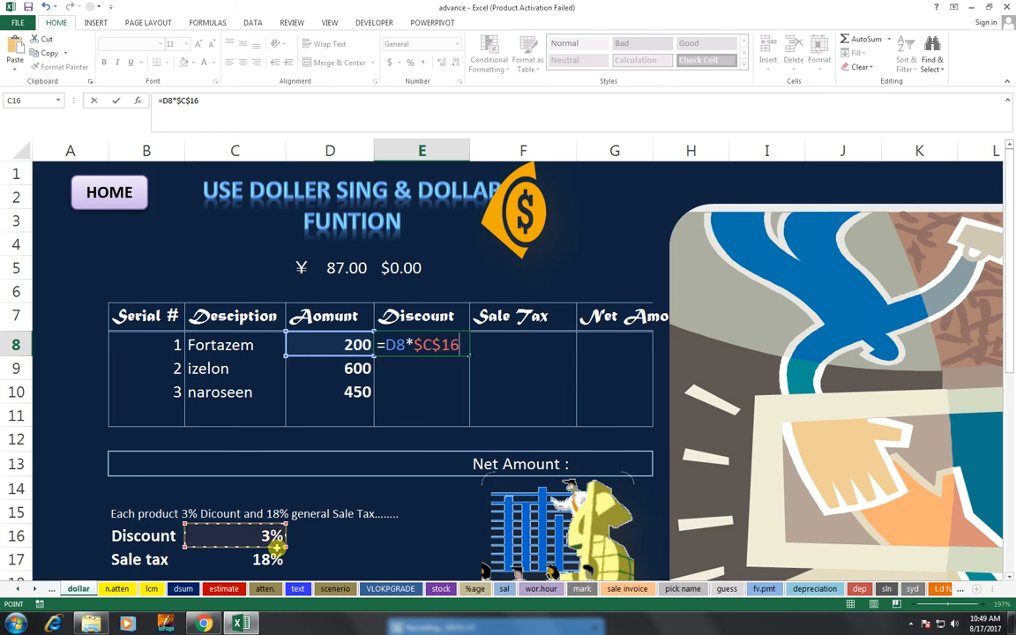
key(Return)
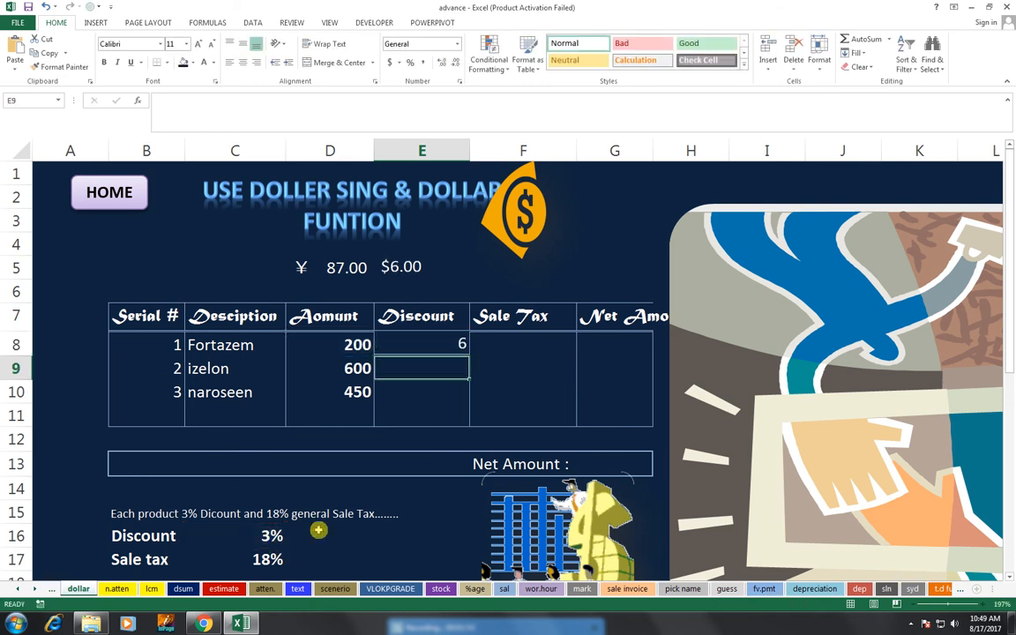
Step: Copy the discount formula from E8 down to E10 and inspect the copied formulas in E9 and E10
click(458, 353)
drag(458, 354, 474, 399)
double_click(454, 375)
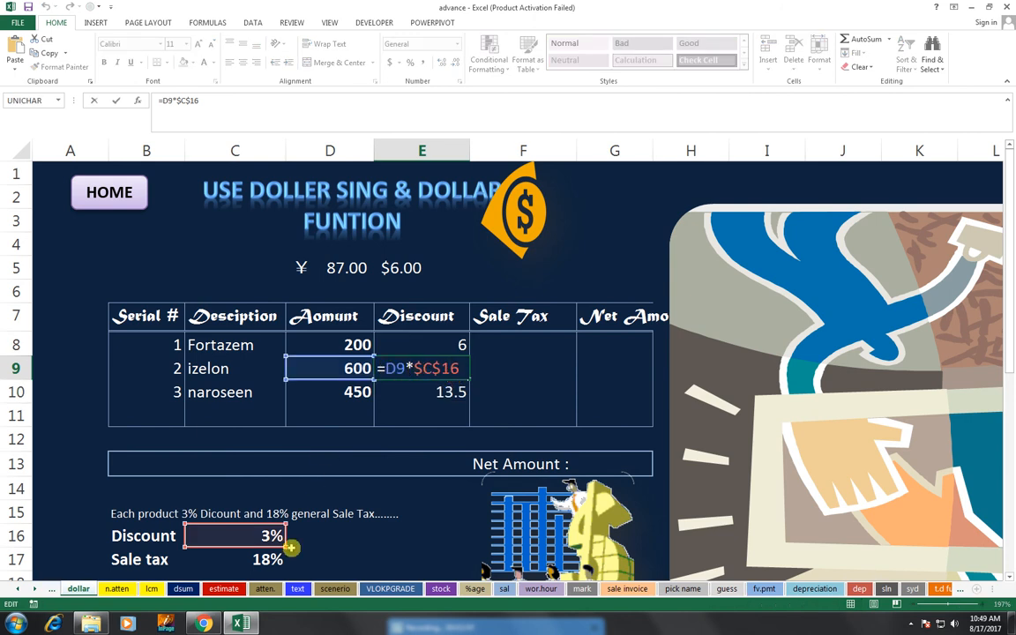
key(Return)
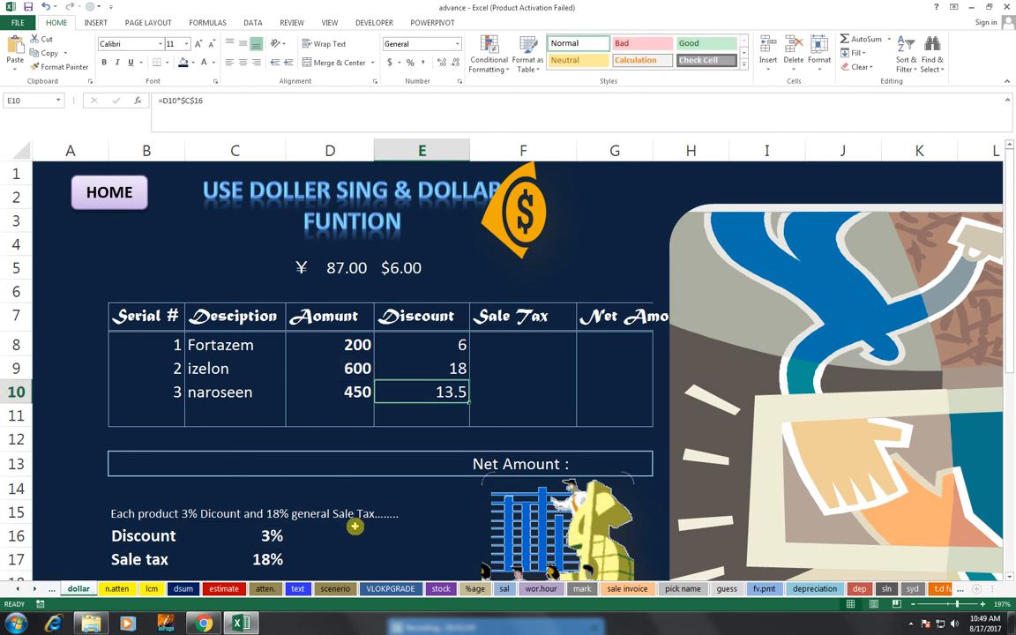
double_click(422, 390)
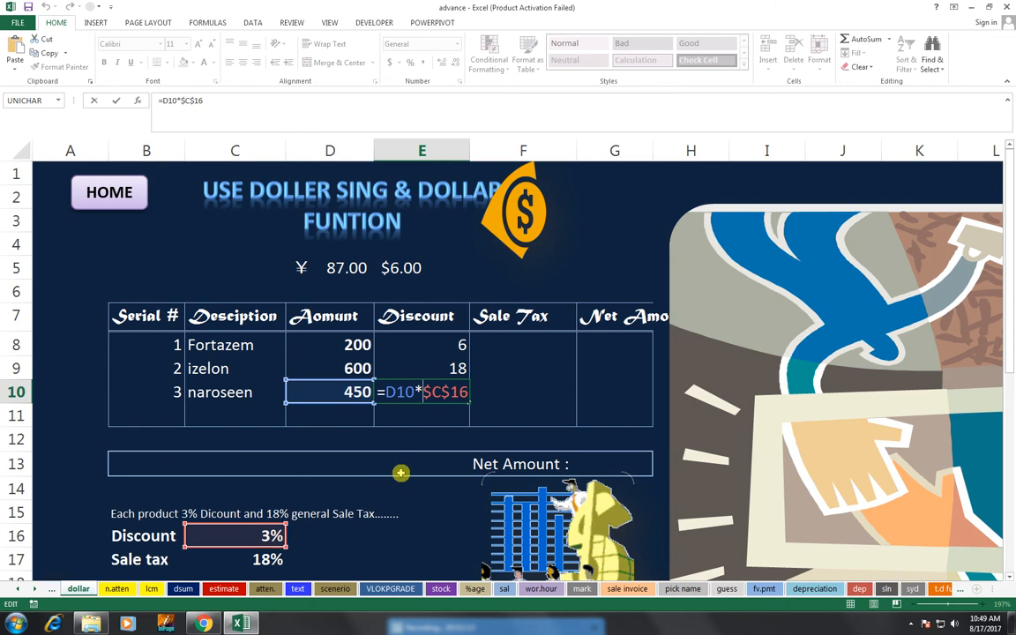
key(Return)
Step: Calculate the sale tax in F8 with =D8*$C$17 and copy the formula down to F10
click(481, 344)
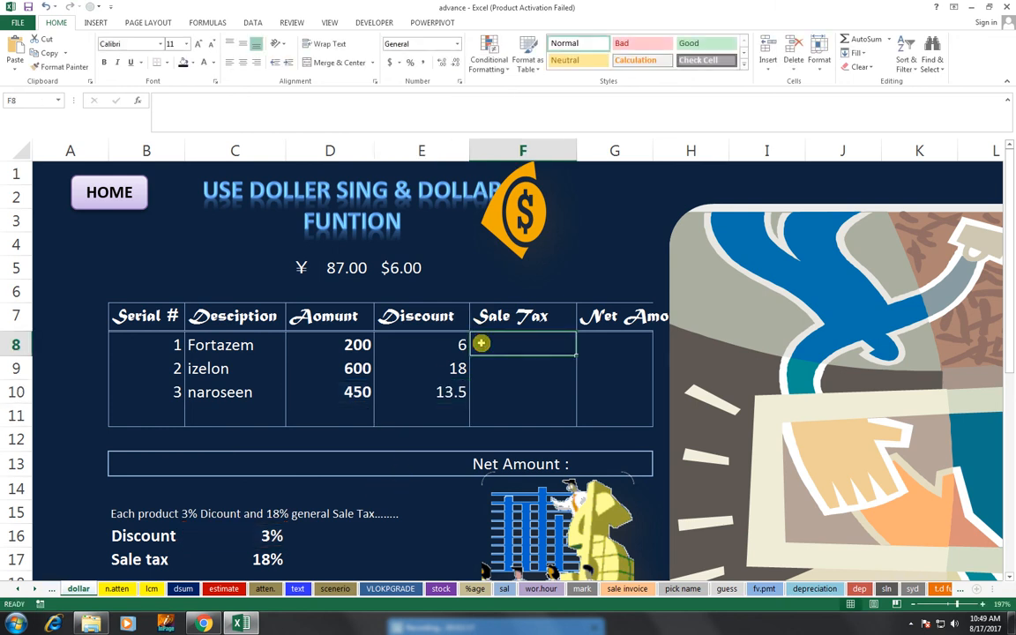
text(=)
key(Left)
key(Left)
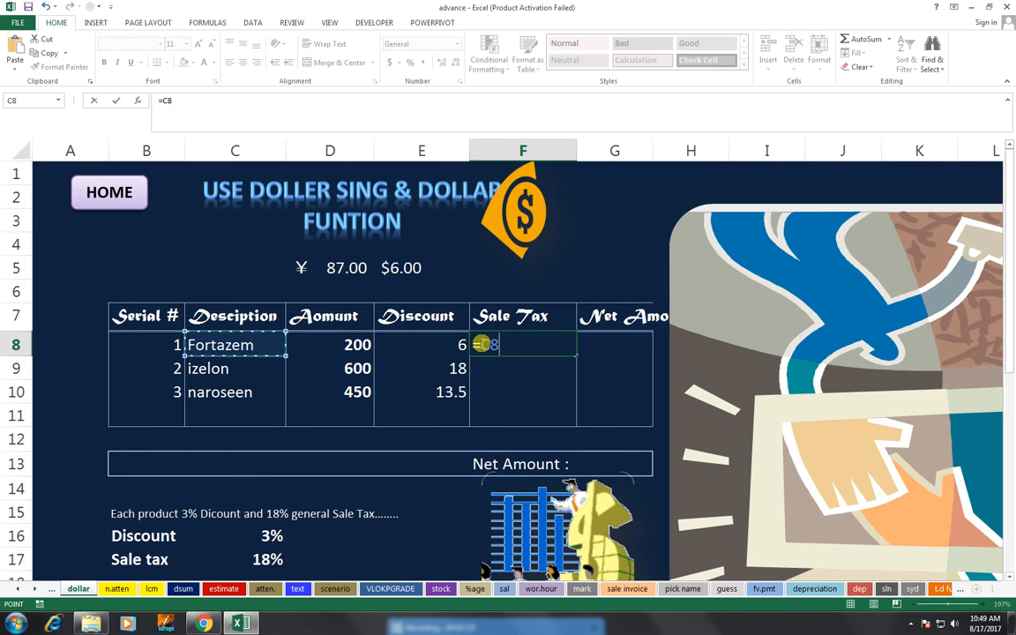
text(*)
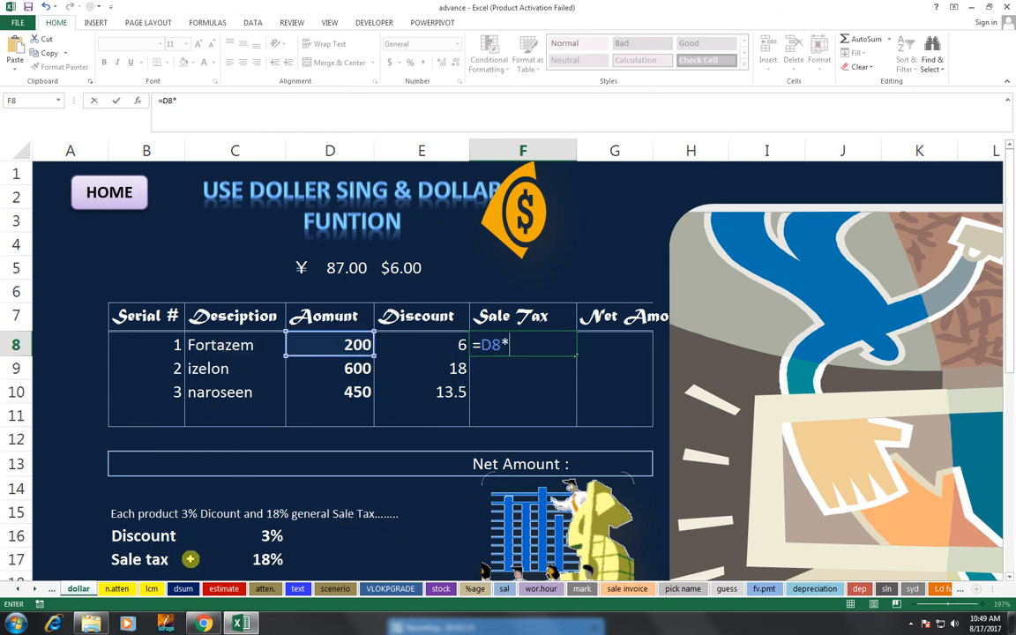
click(262, 561)
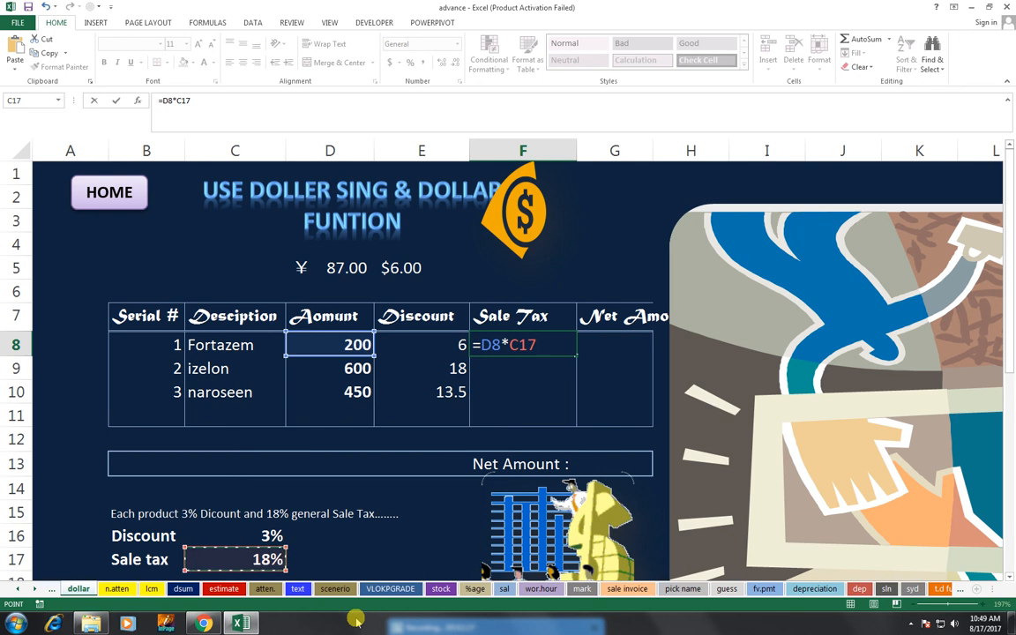
key(F4)
key(Return)
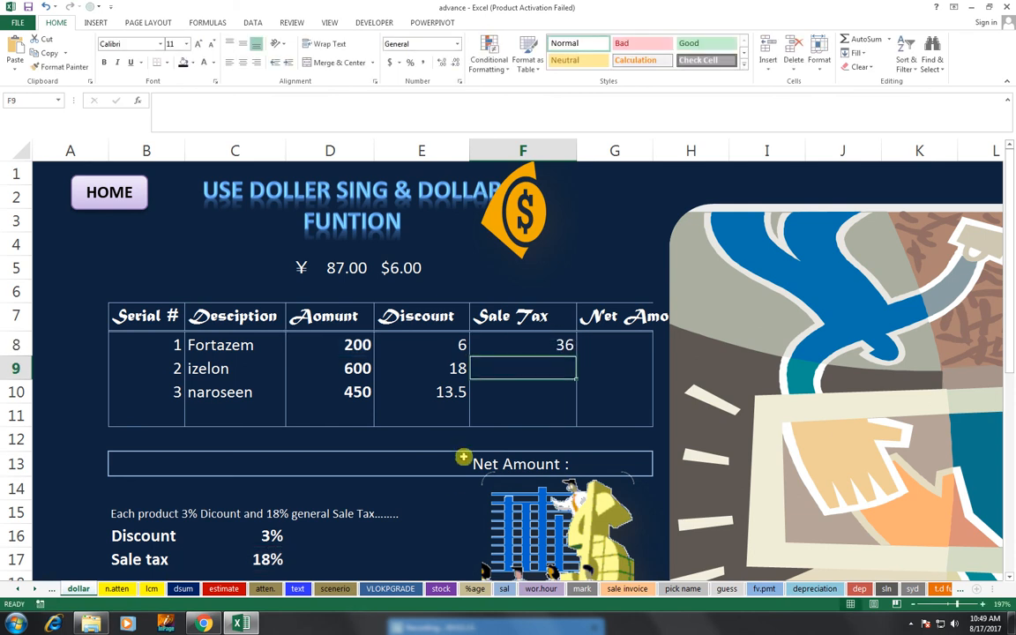
click(566, 349)
drag(572, 352, 583, 406)
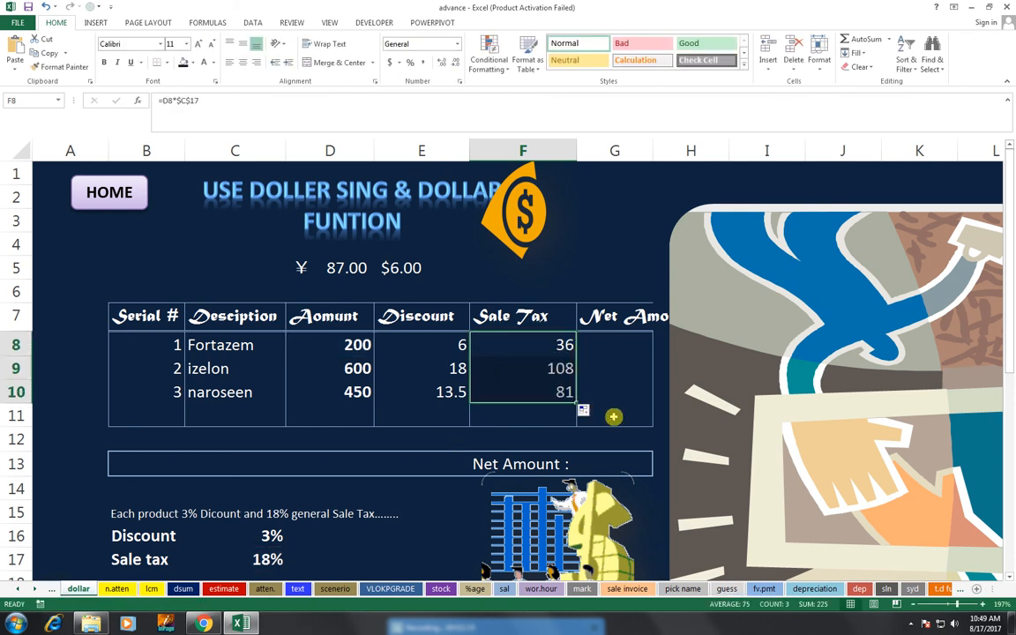
Step: Calculate the net amount in G8 with =(D8+F8)-E8 and copy the formula down to G10
click(617, 341)
text(=()
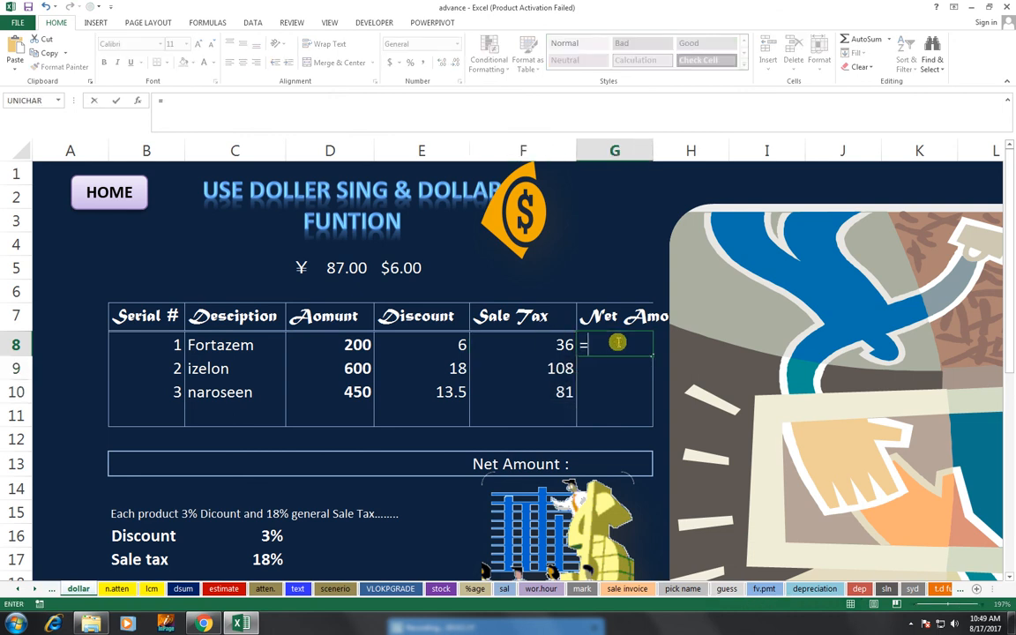
key(Left)
key(Left)
key(Left)
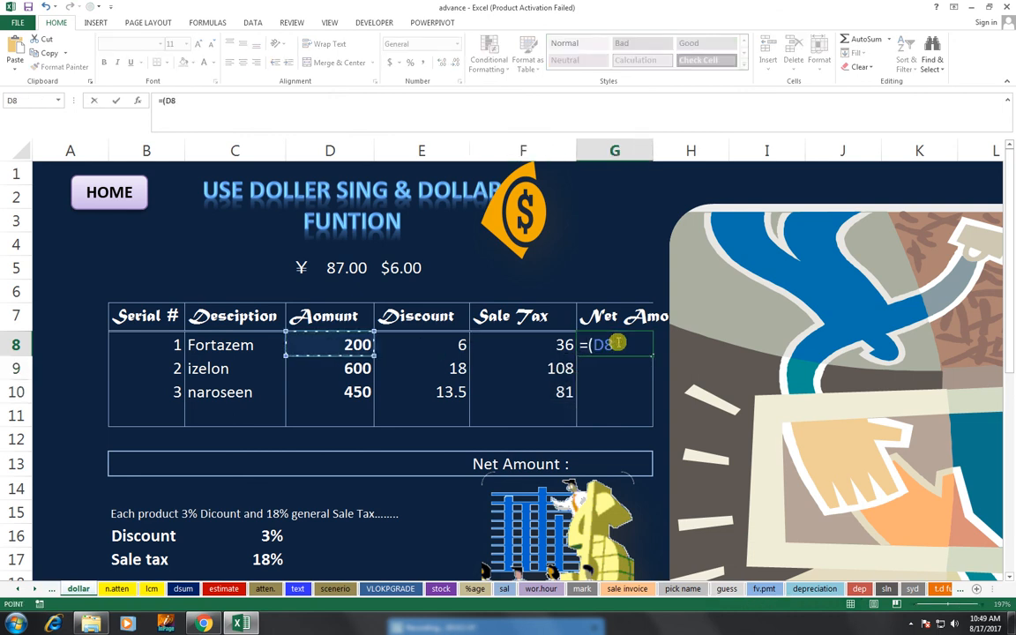
text(+)
key(Left)
key(Left)
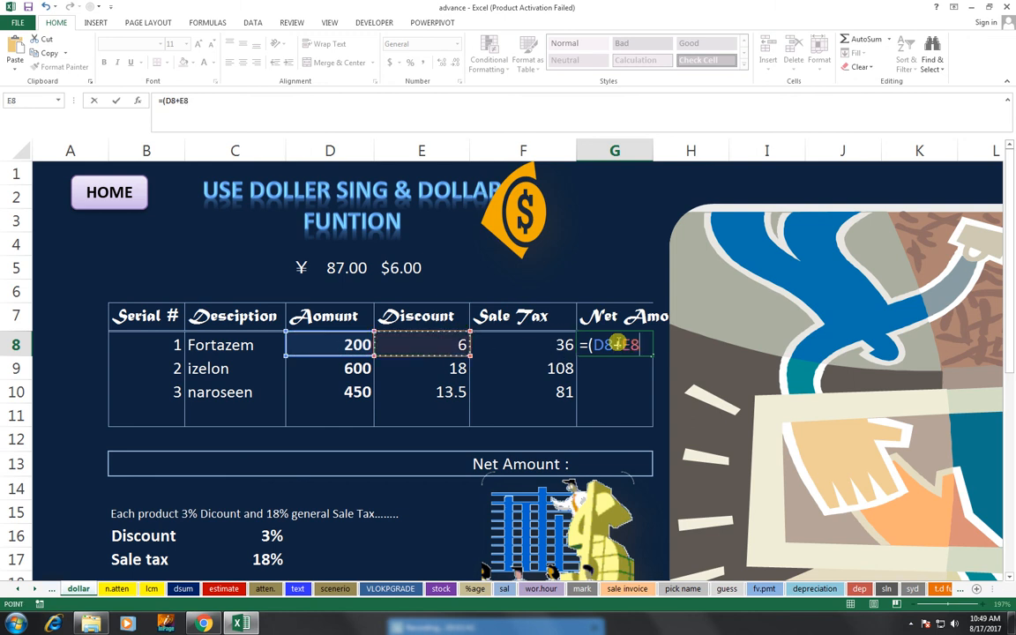
key(Right)
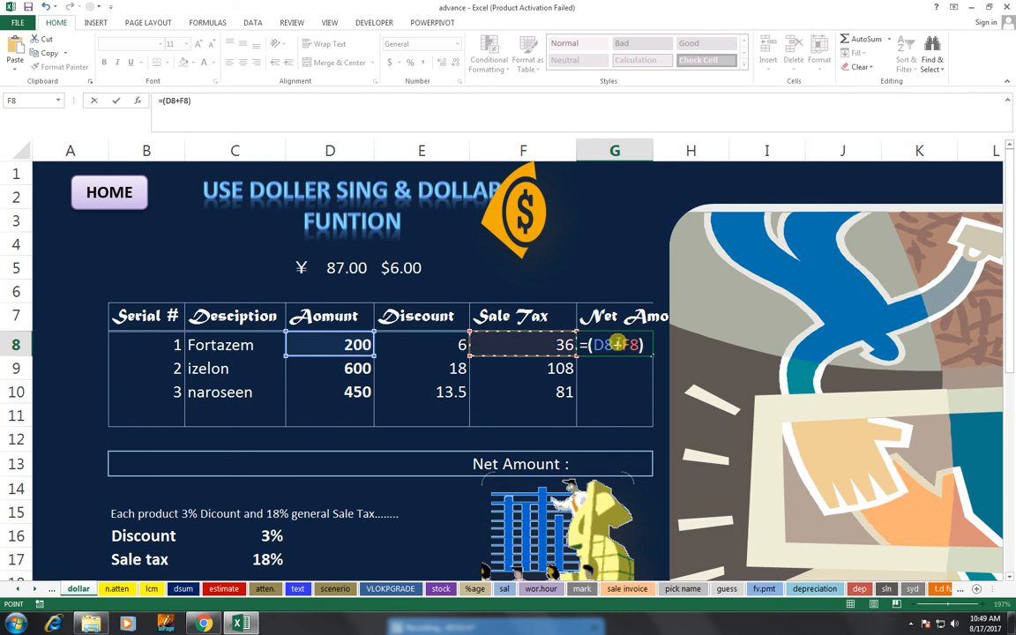
text()-)
key(Left)
key(Left)
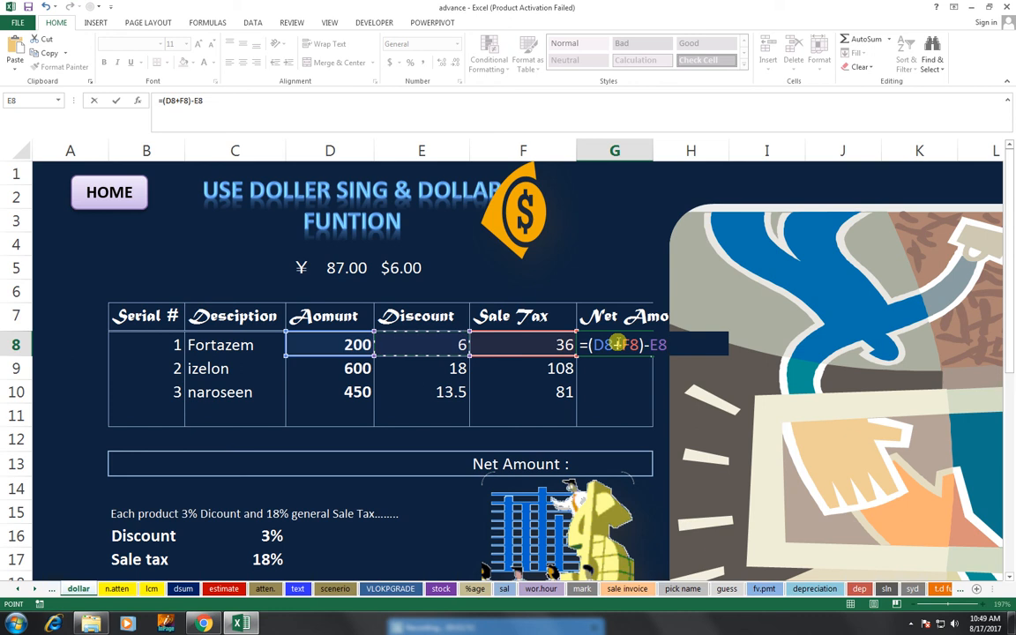
key(Return)
click(649, 345)
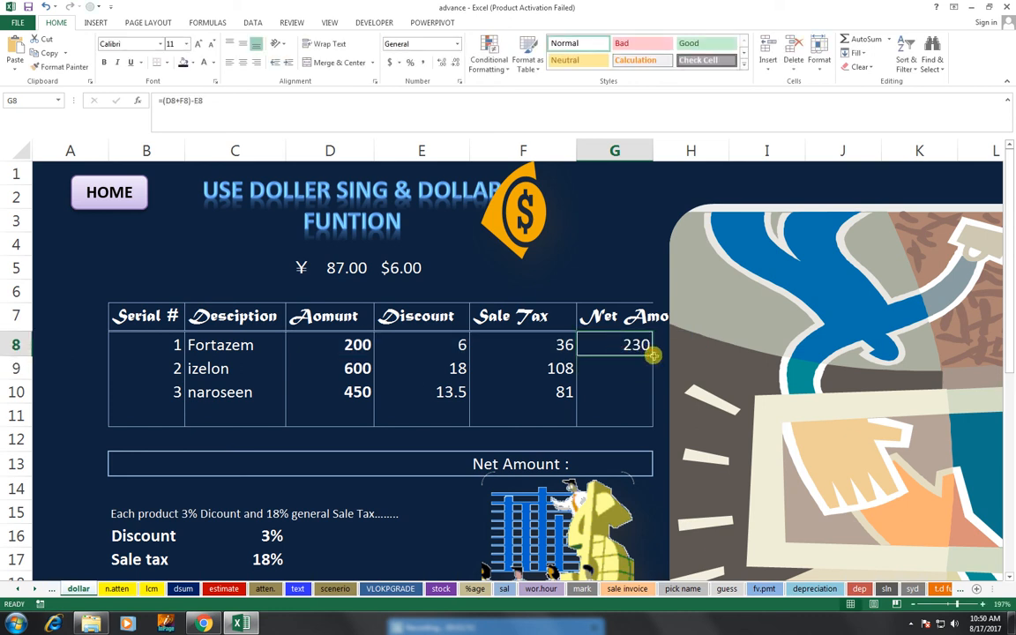
drag(653, 355, 648, 397)
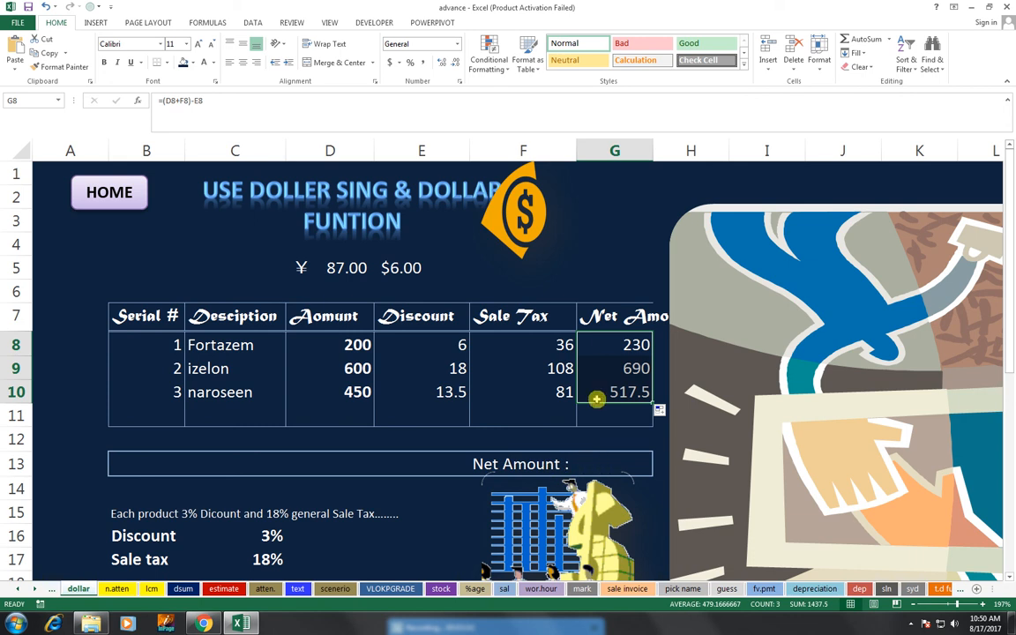
Step: Total the net amounts in G13 with =SUM(G8:G12)
drag(608, 345, 611, 390)
click(599, 471)
click(601, 464)
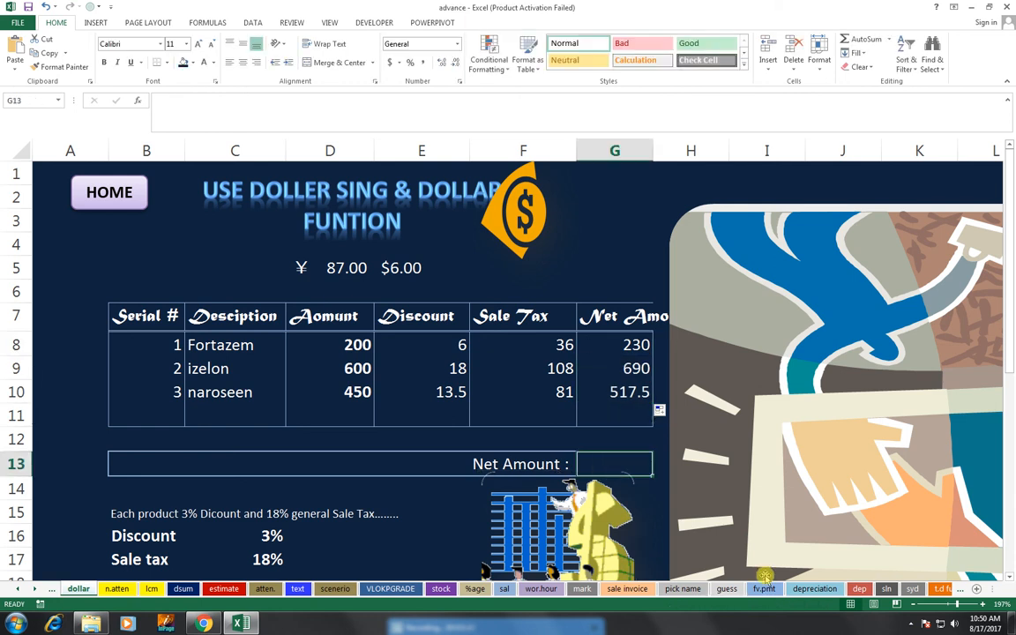
key(alt+equal)
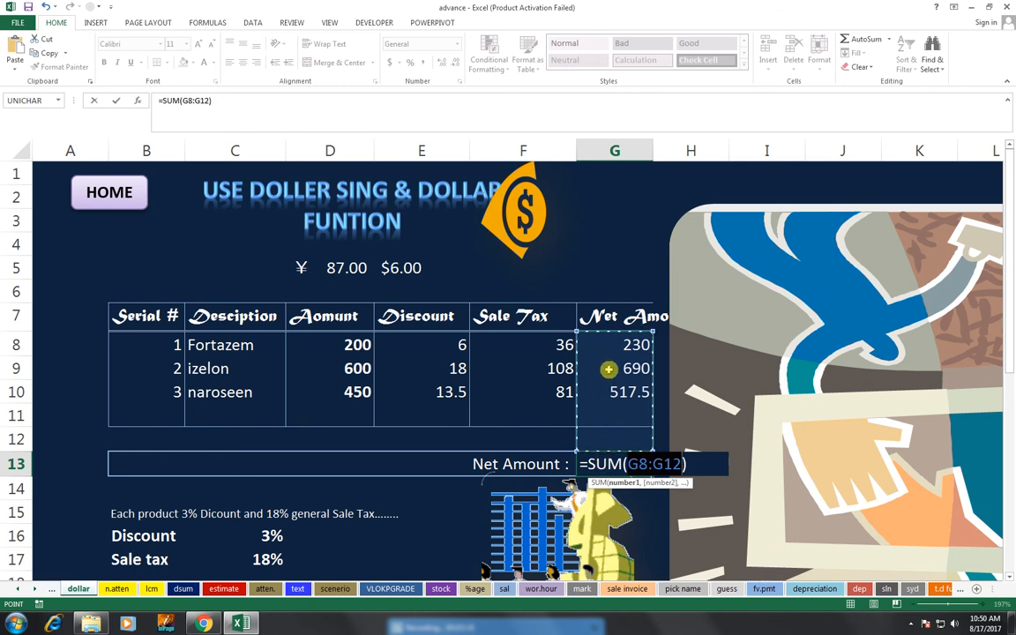
key(Return)
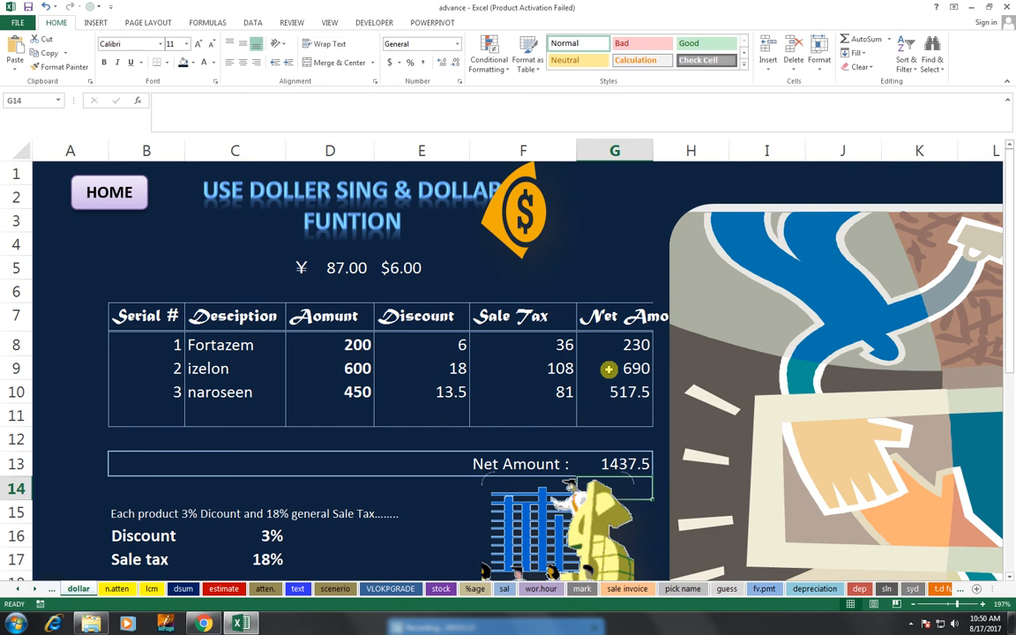